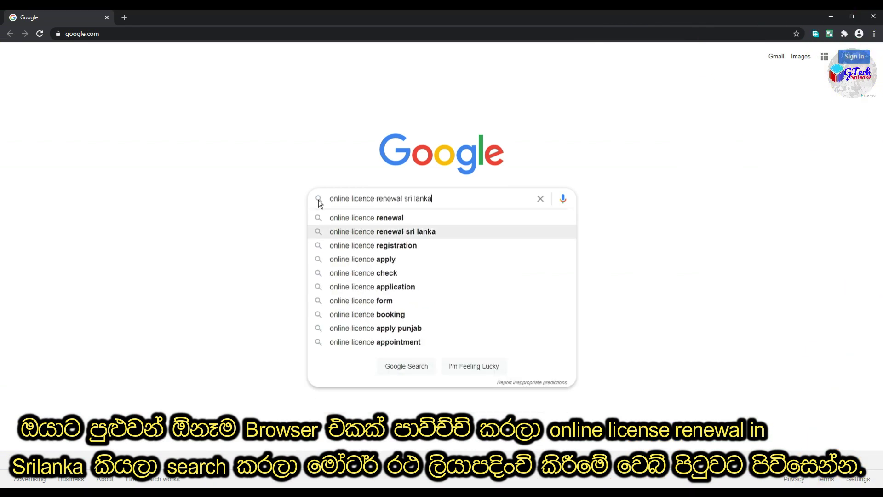
- Submit the Google search for 'online licence renewal sri lanka'
key("Return")
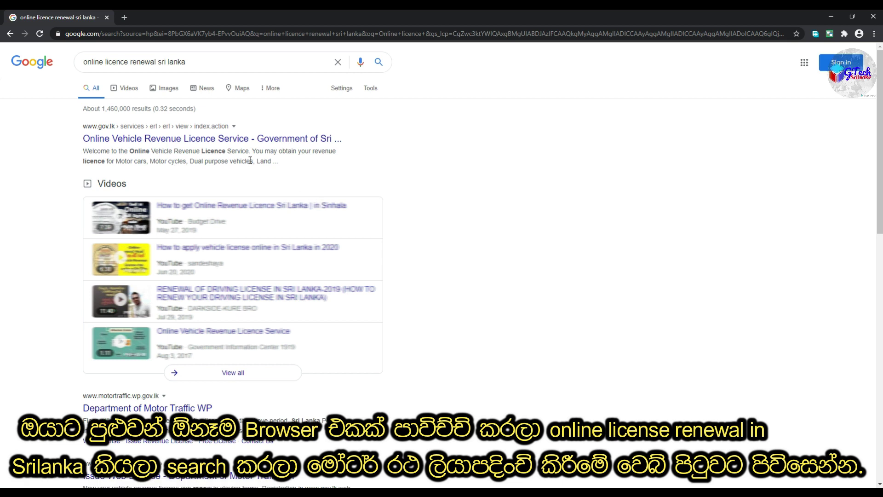
- Open the official Online Vehicle Revenue Licence Service result and start signing in
left_click(251, 141)
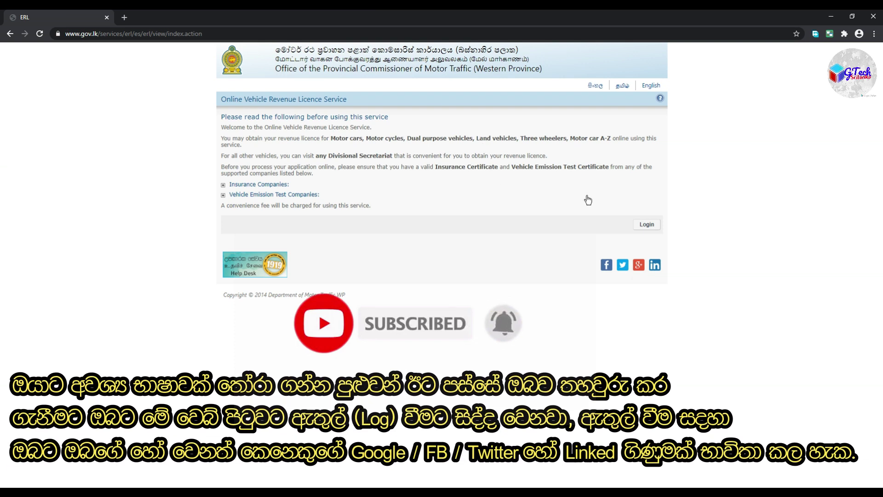
left_click(646, 228)
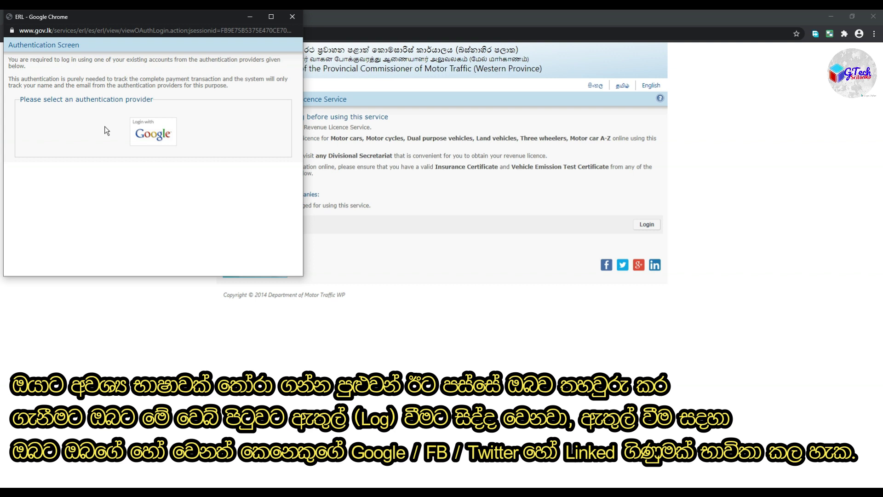
- Sign in to eRL with Google, entering the account e-mail and password
left_click(147, 135)
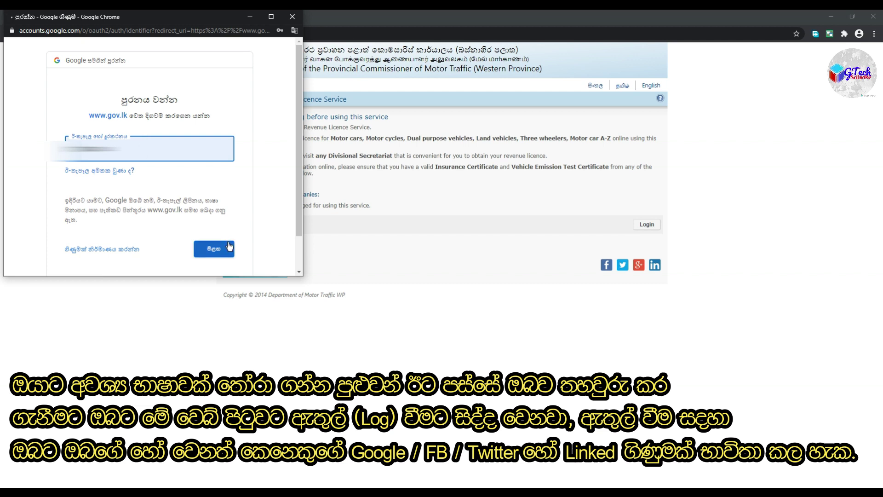
left_click(228, 248)
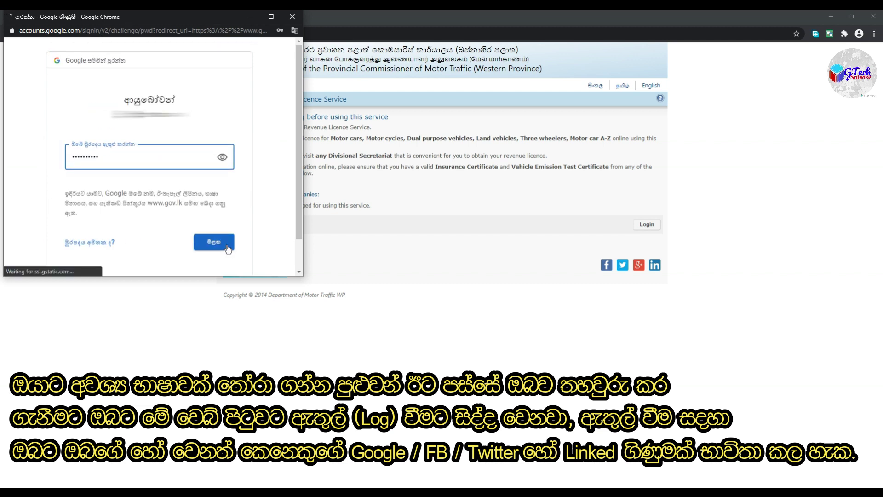
left_click(228, 249)
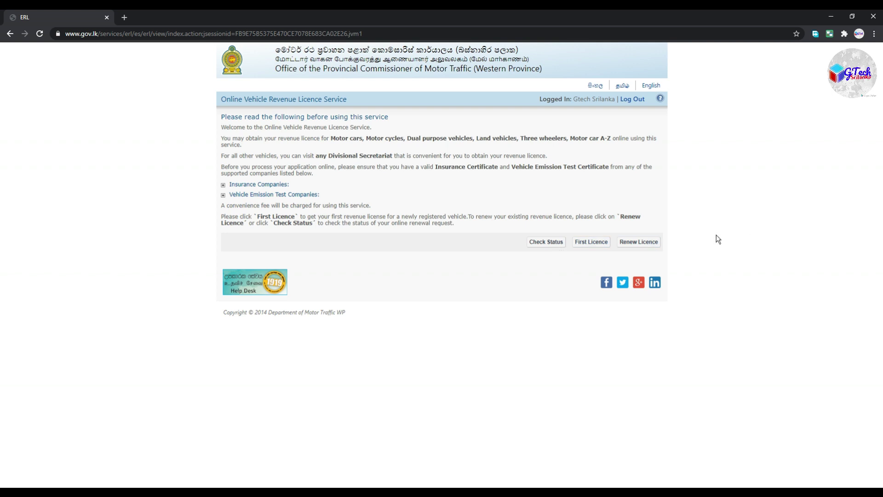
left_click(605, 241)
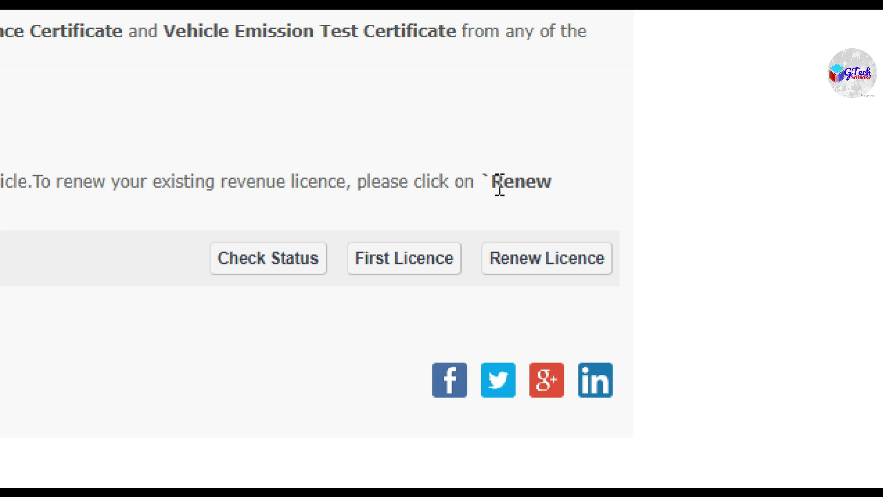
left_click(857, 199)
left_click(479, 99)
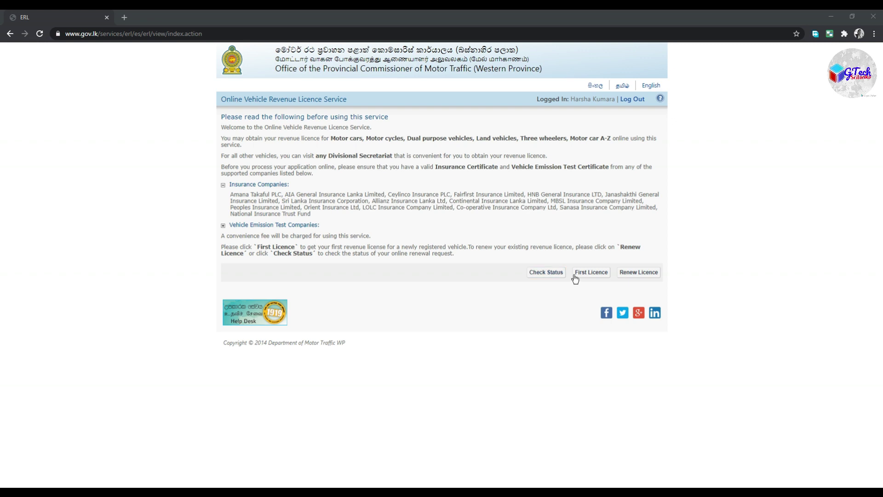
left_click(549, 274)
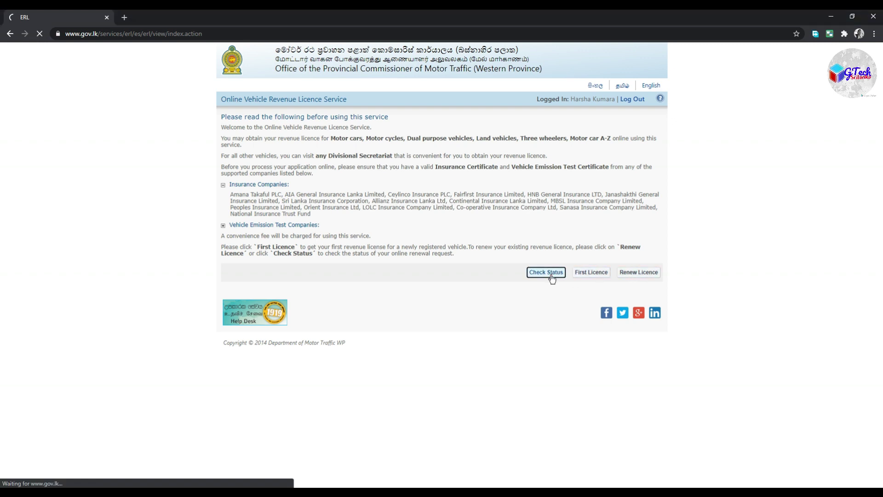
left_click(394, 139)
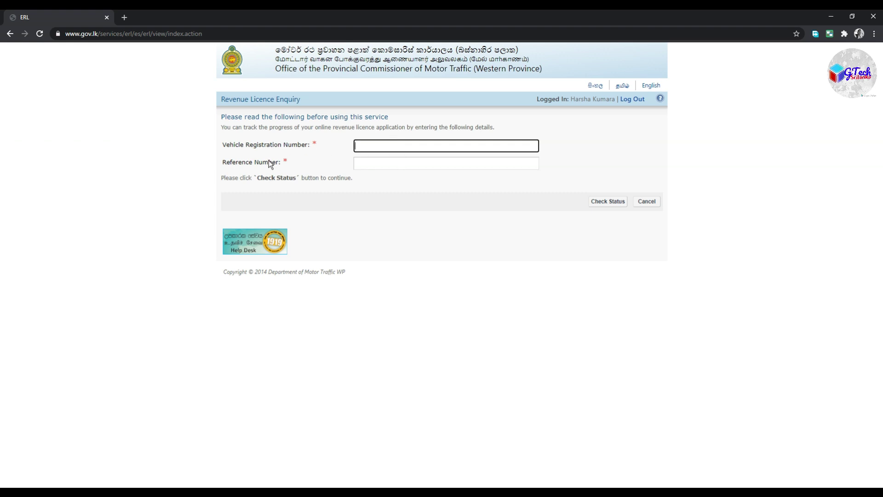
left_click(645, 202)
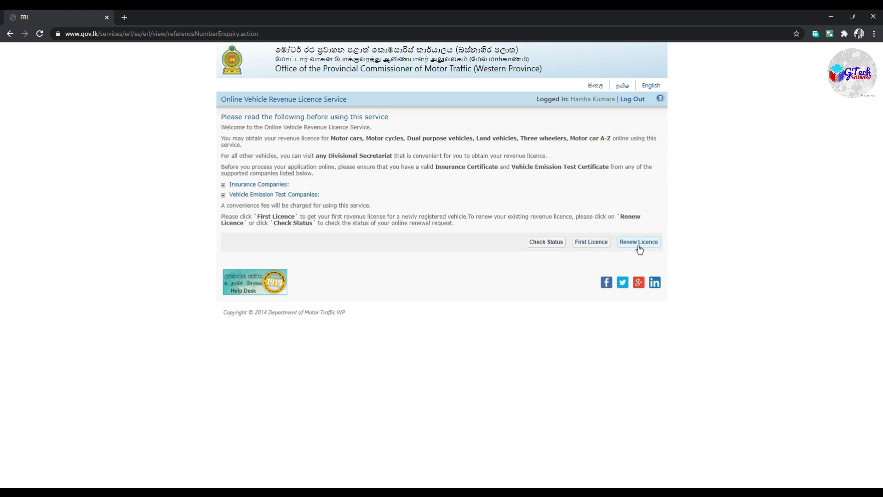
left_click(596, 247)
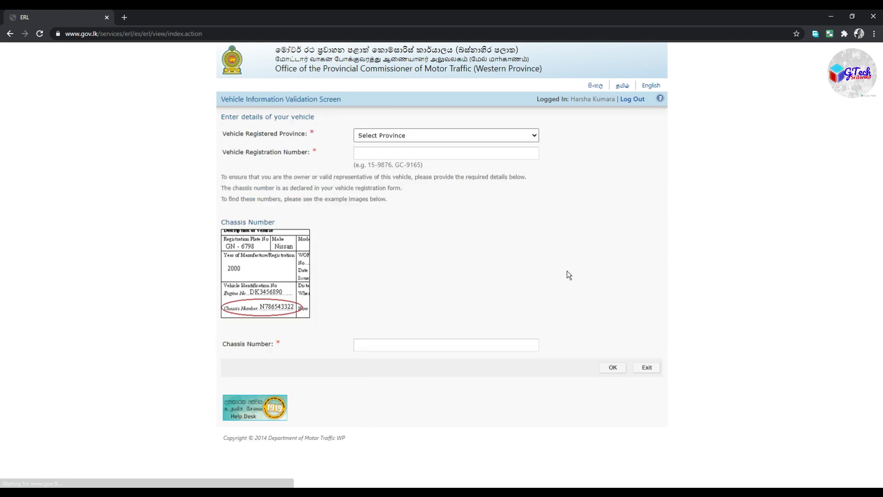
left_click(497, 134)
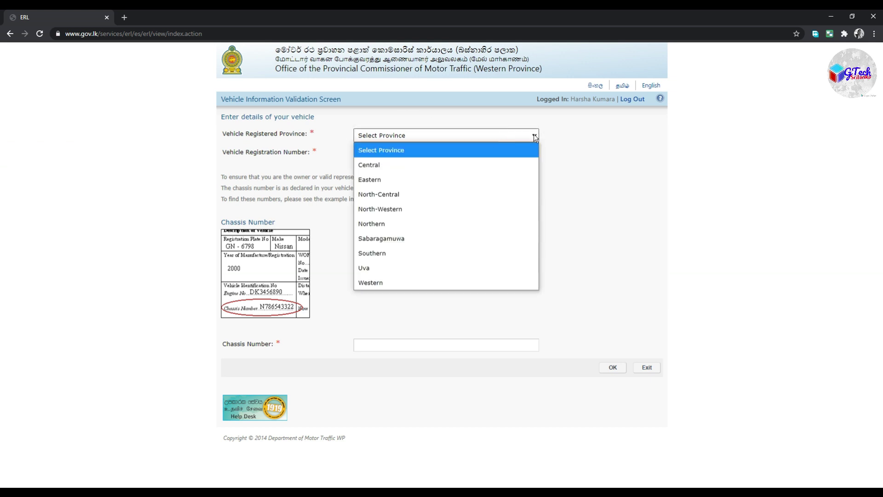
left_click(489, 304)
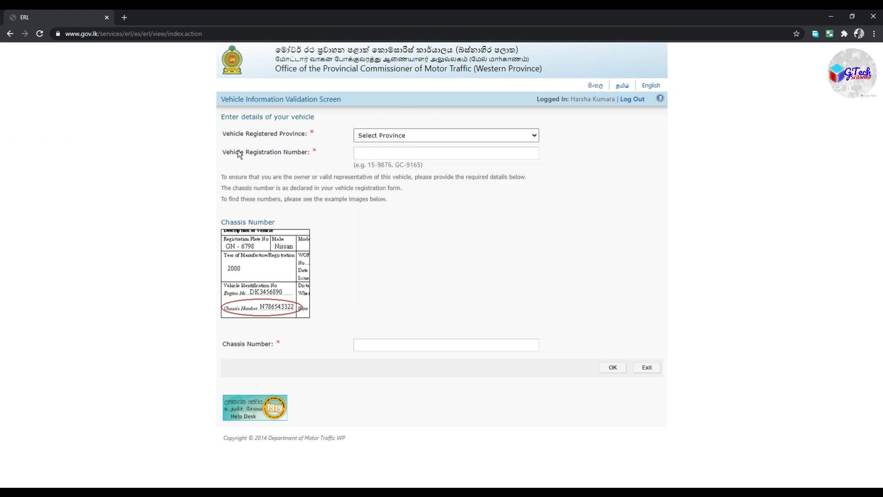
left_click(466, 137)
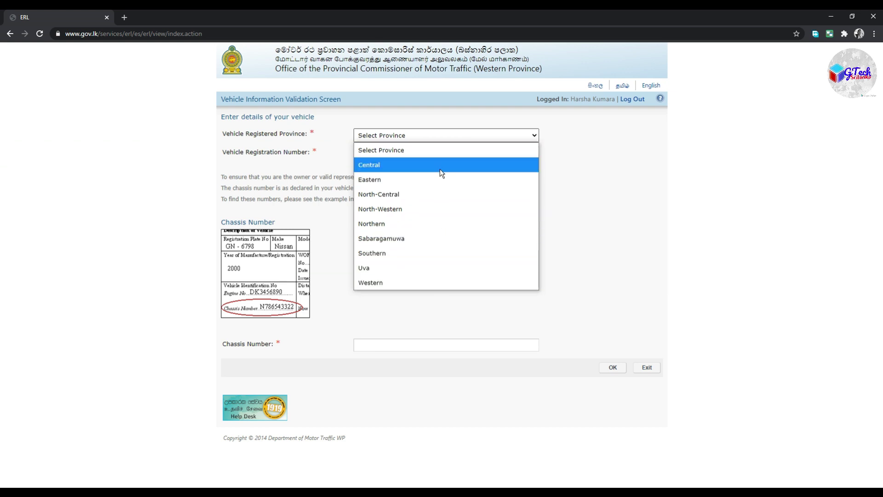
left_click(553, 115)
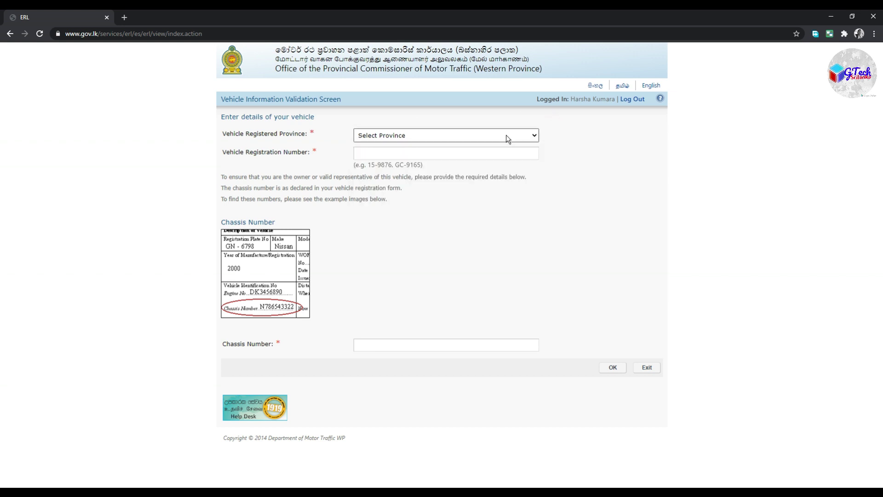
left_click(10, 34)
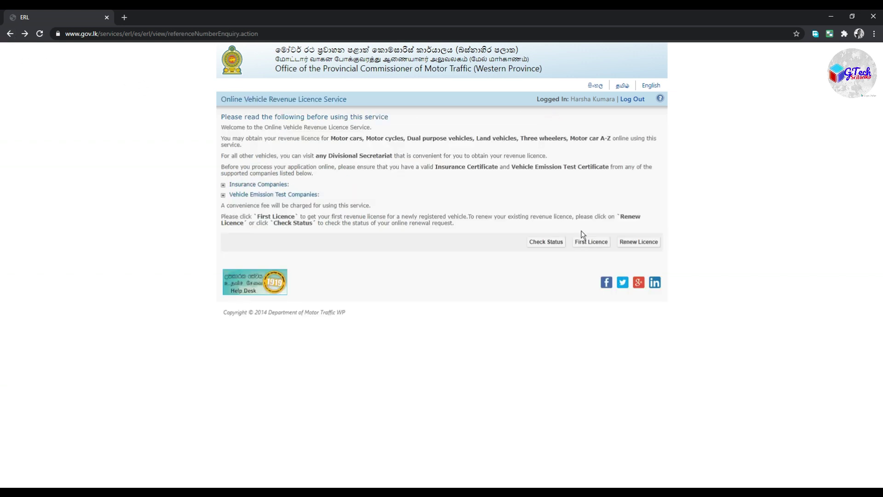
left_click(633, 246)
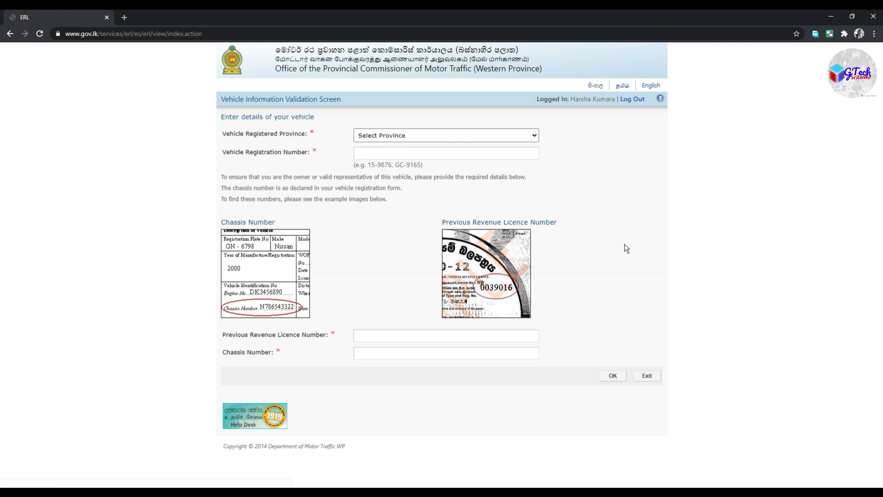
- Set the vehicle's registered province to Western
left_click(417, 135)
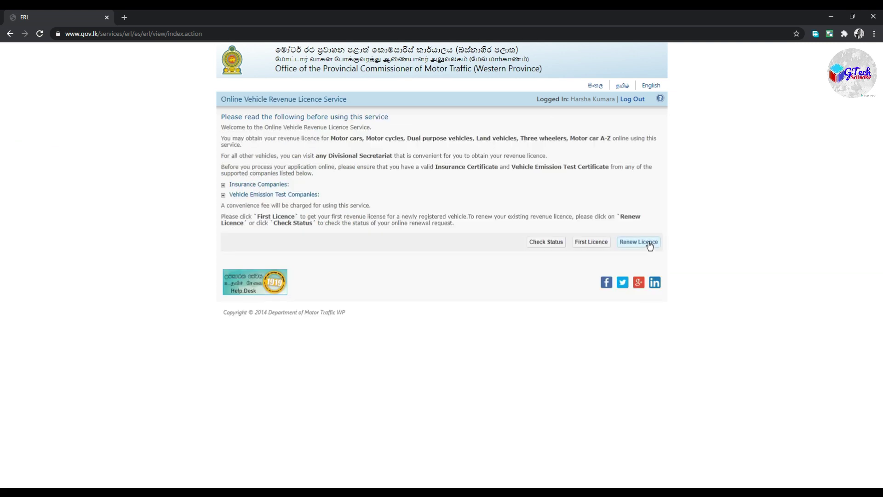
left_click(648, 243)
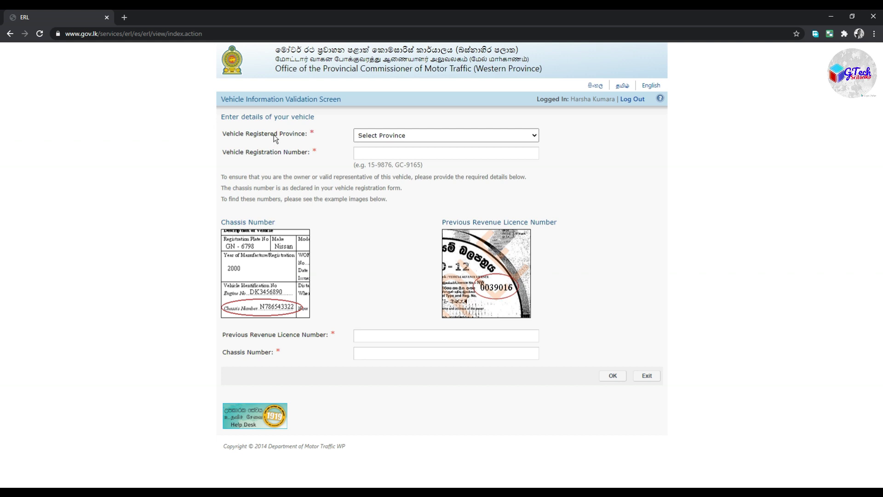
left_click(390, 135)
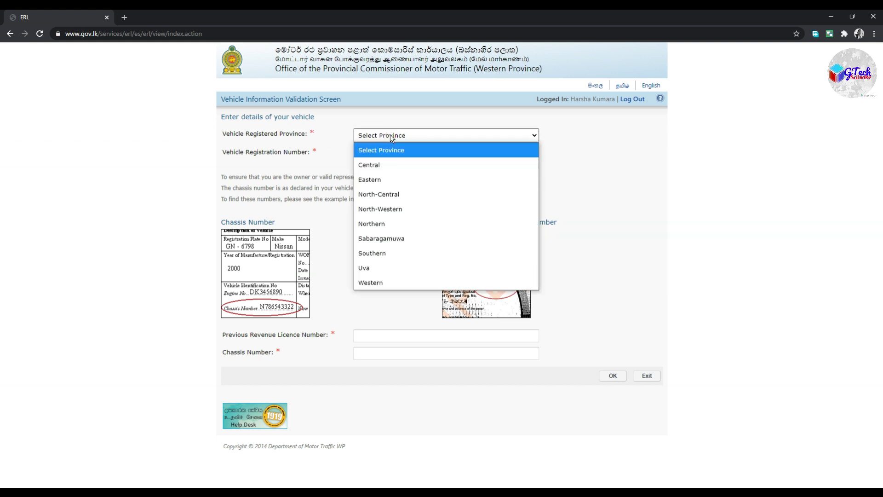
left_click(386, 284)
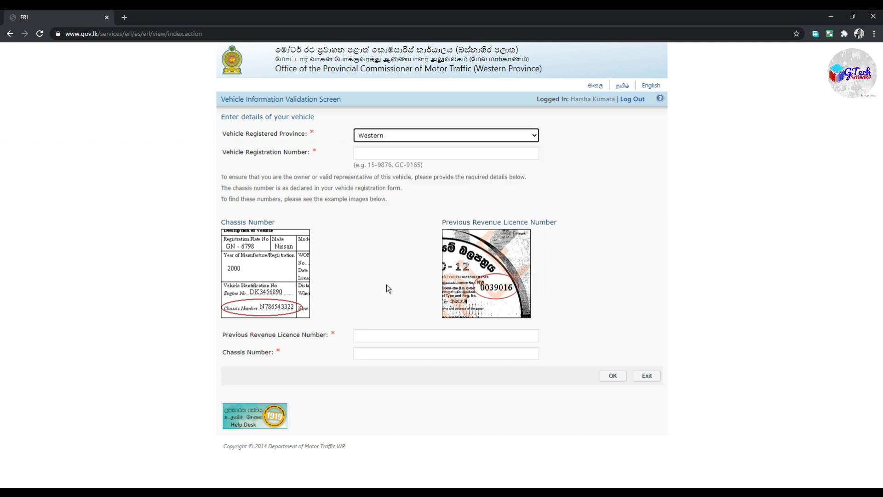
left_click(373, 155)
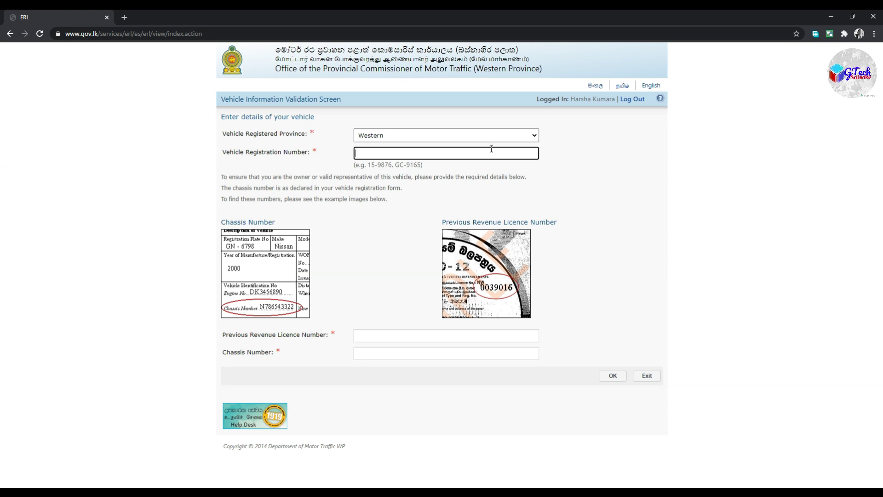
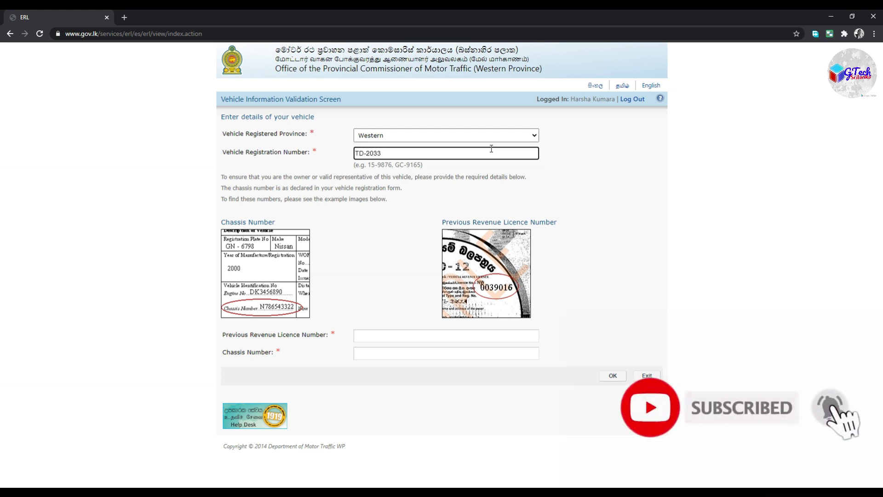
left_click(379, 337)
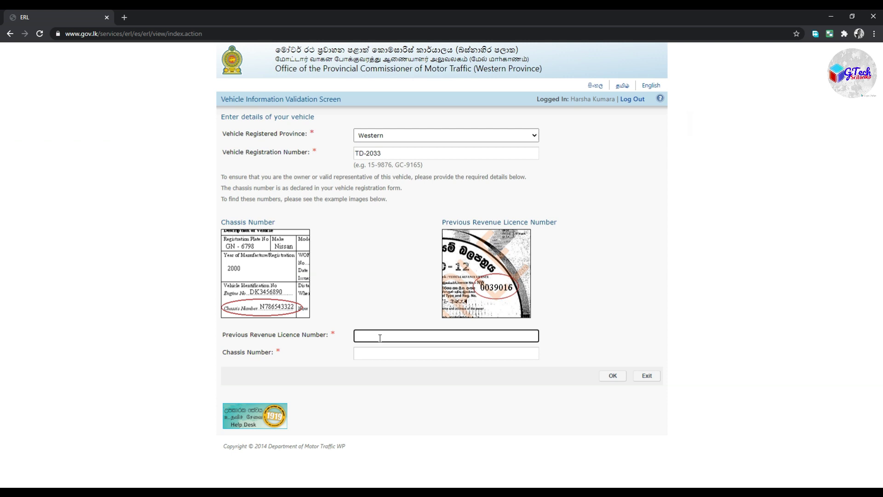
left_click(380, 353)
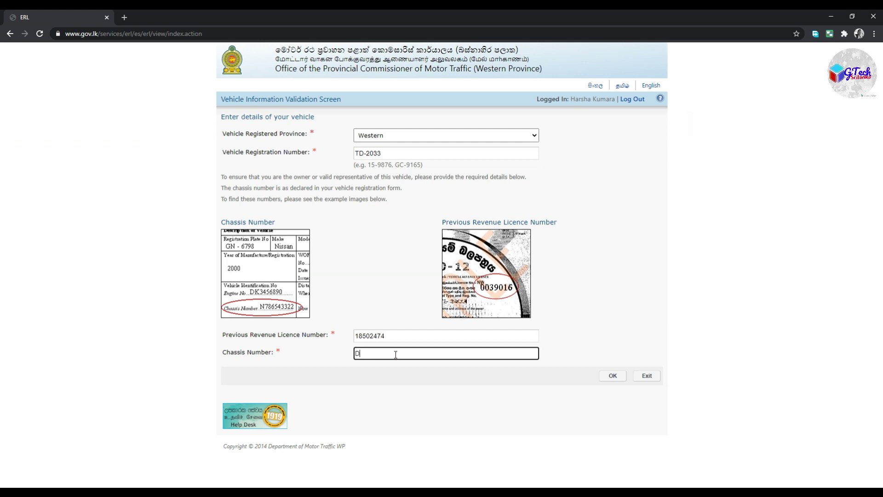
- Submit the vehicle details, review the registered owner's name and address, and confirm ownership
left_click(617, 376)
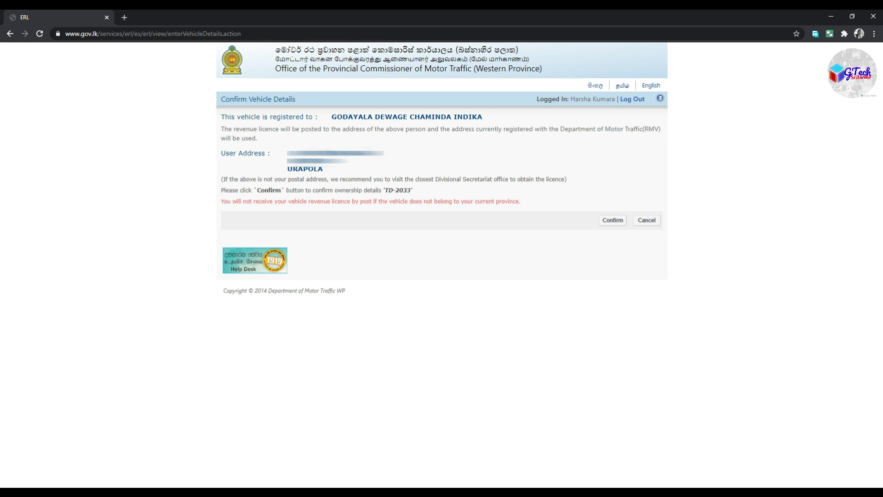
left_click_drag(412, 189, 282, 152)
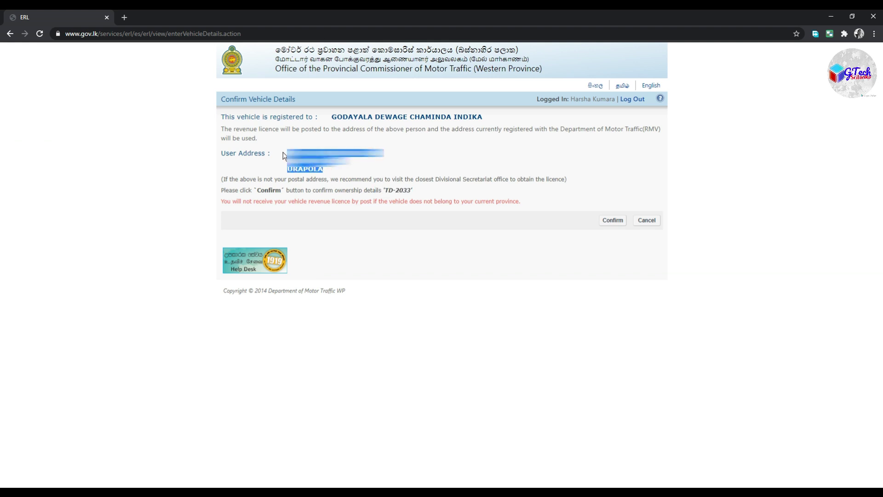
left_click(470, 117)
left_click_drag(432, 117, 339, 123)
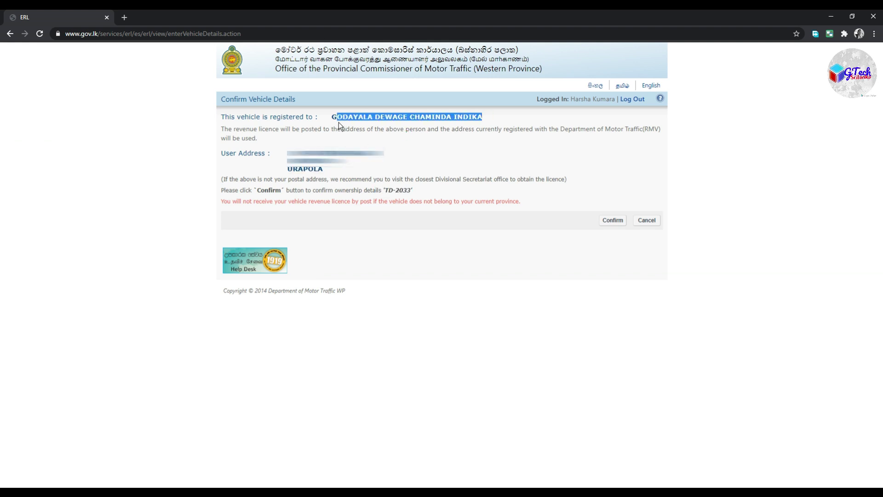
left_click(382, 120)
left_click(618, 221)
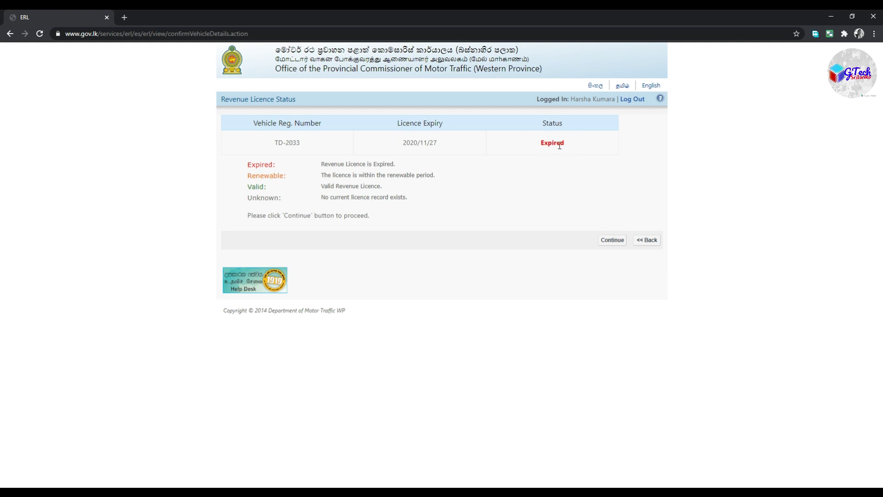
- Dismiss the caret browsing prompt and continue past the expired-licence status
key("F7")
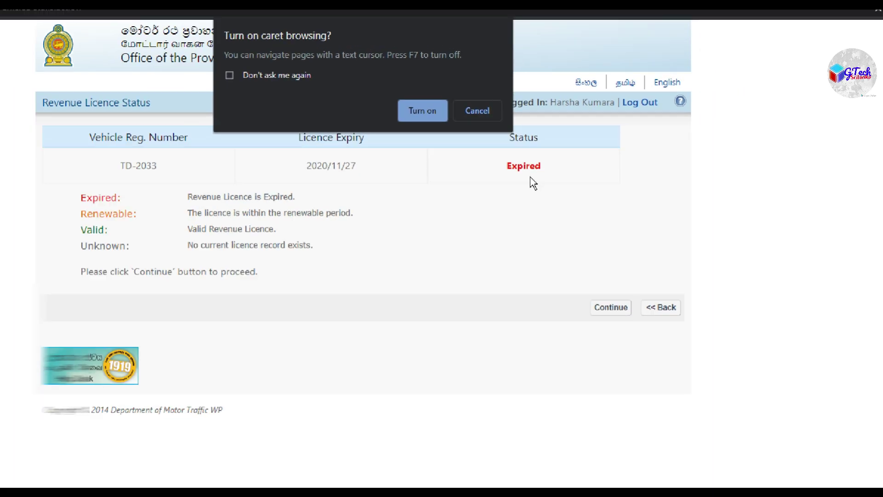
left_click(477, 111)
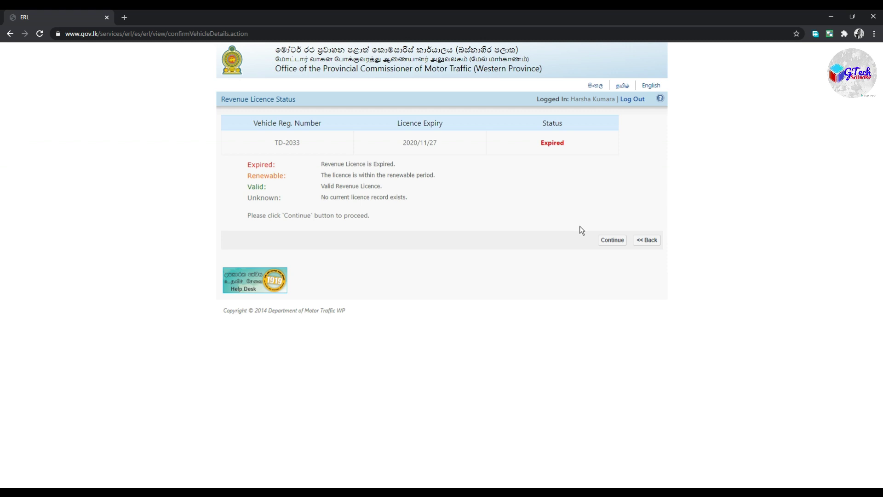
left_click(613, 240)
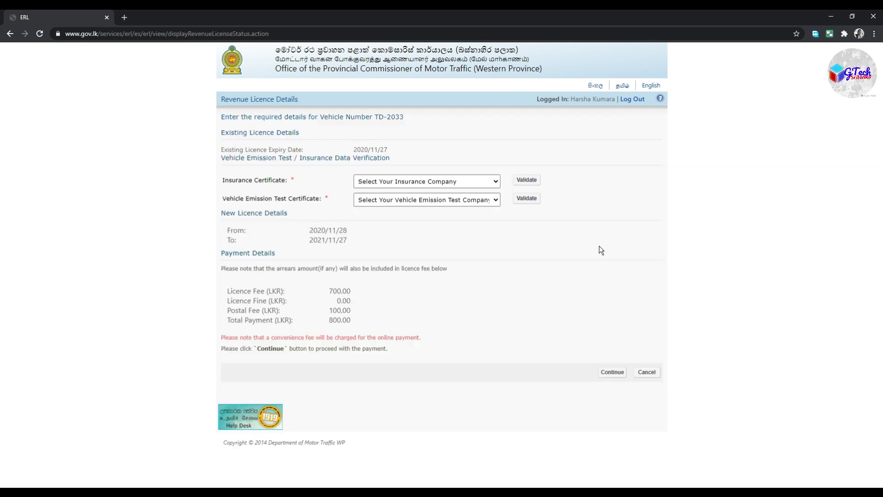
- Validate the insurance certificate with Sri Lanka Insurance Corporation Limited as insurer
left_click(486, 182)
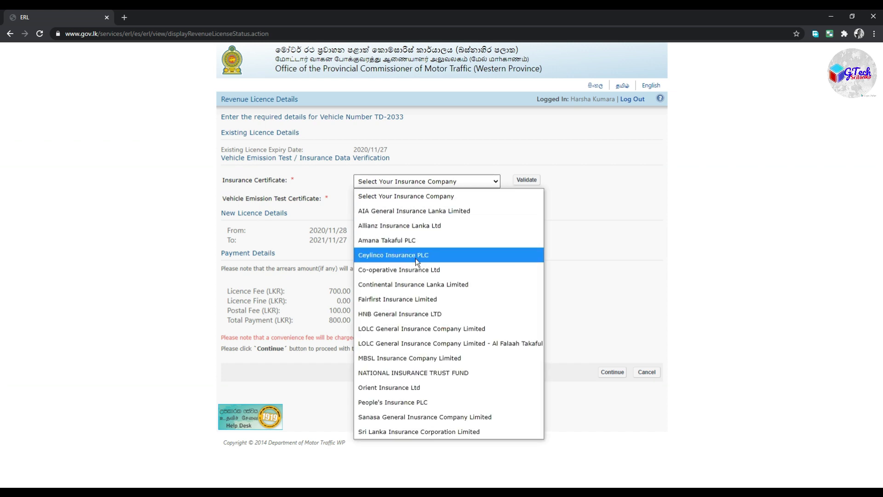
left_click(420, 432)
left_click(537, 183)
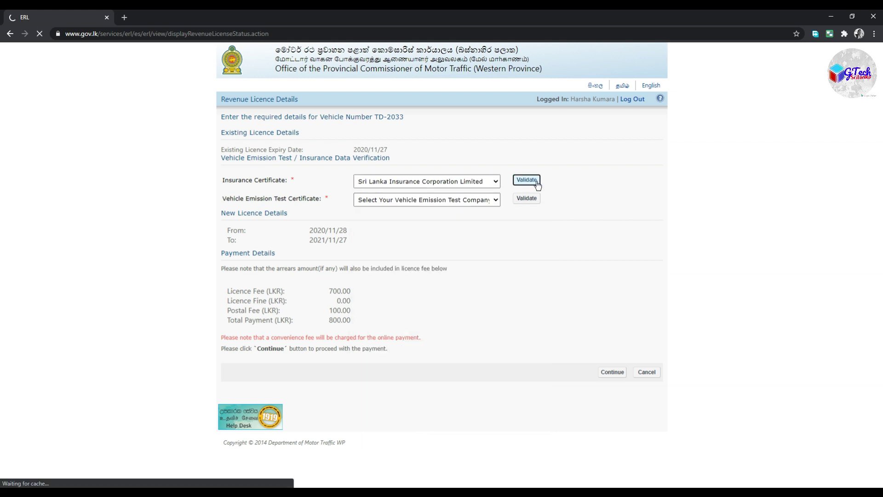
- Validate the emission test certificate from Laugfs Eco Sri (Pvt)
key("F7")
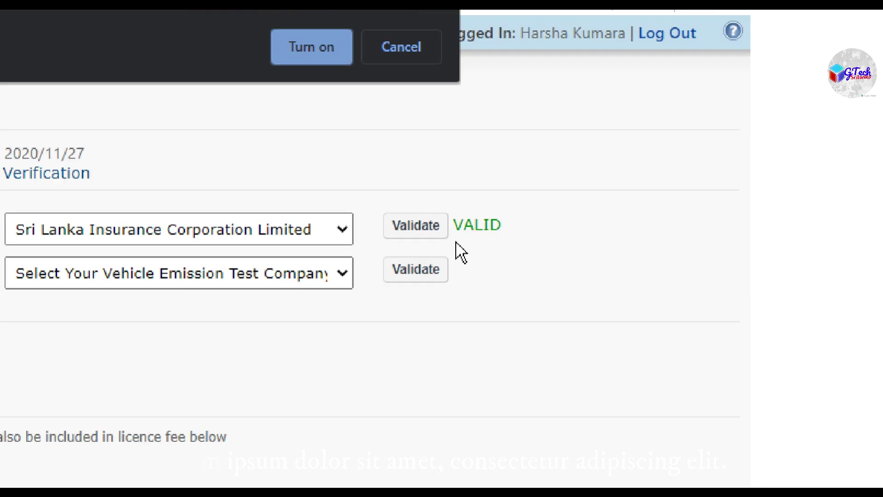
left_click(405, 51)
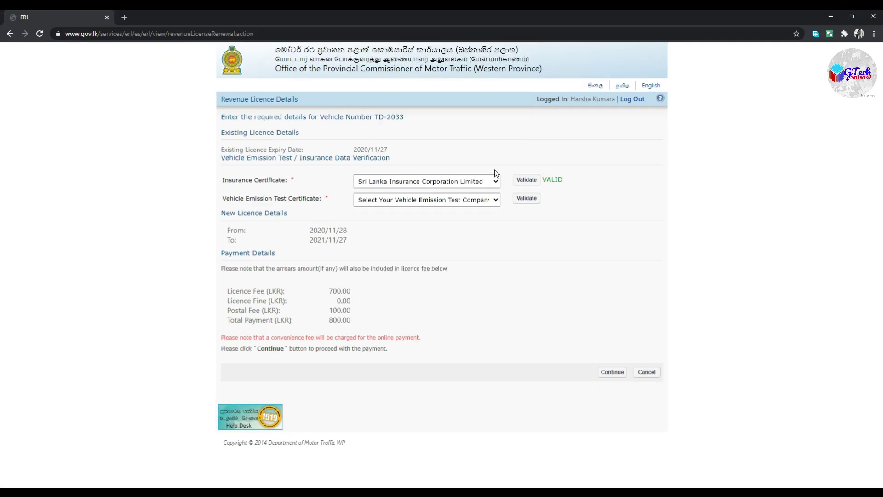
left_click(473, 198)
left_click(407, 241)
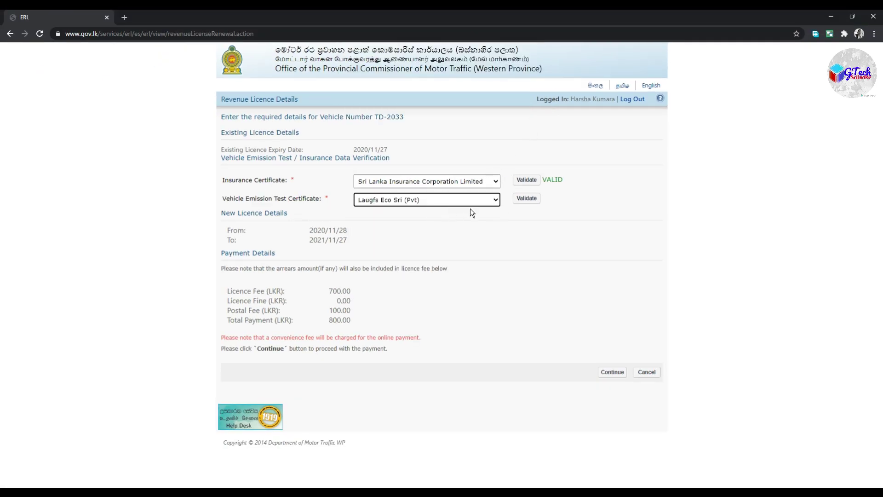
left_click(533, 204)
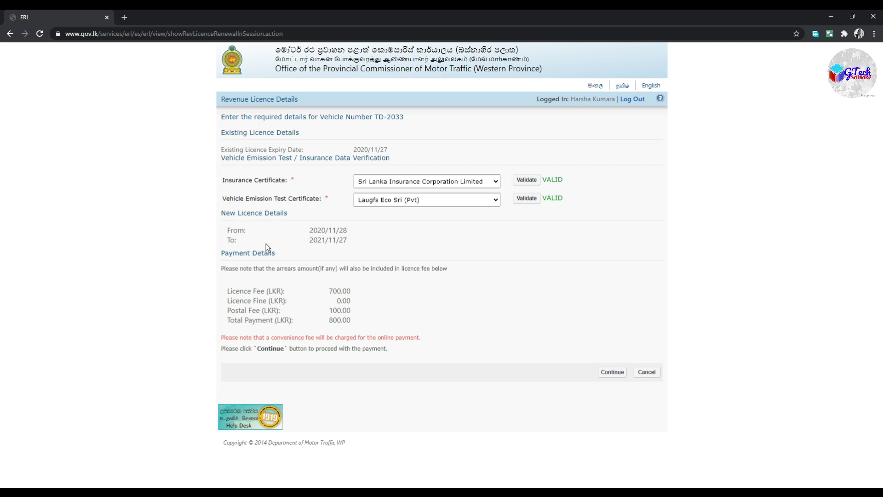
left_click_drag(350, 239, 309, 240)
left_click(316, 240)
left_click_drag(355, 238, 306, 239)
left_click(321, 257)
left_click_drag(353, 238, 308, 241)
left_click(308, 241)
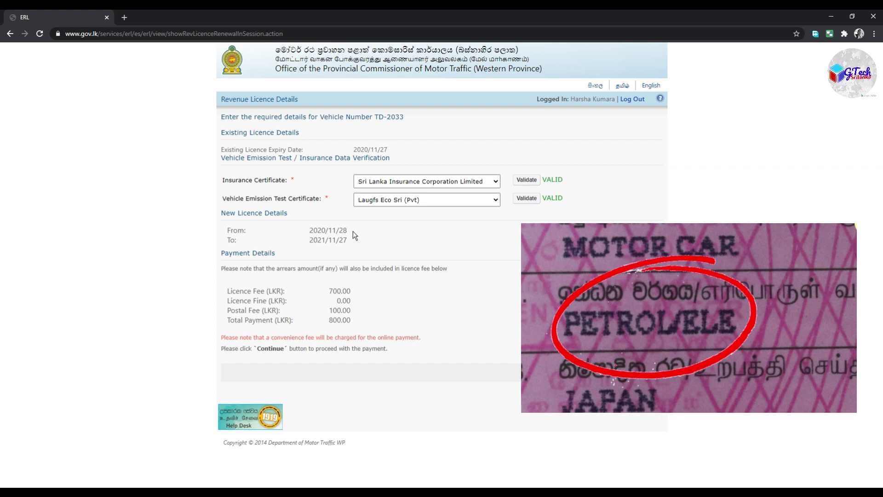
triple_click(294, 252)
left_click_drag(294, 252, 308, 241)
left_click(308, 241)
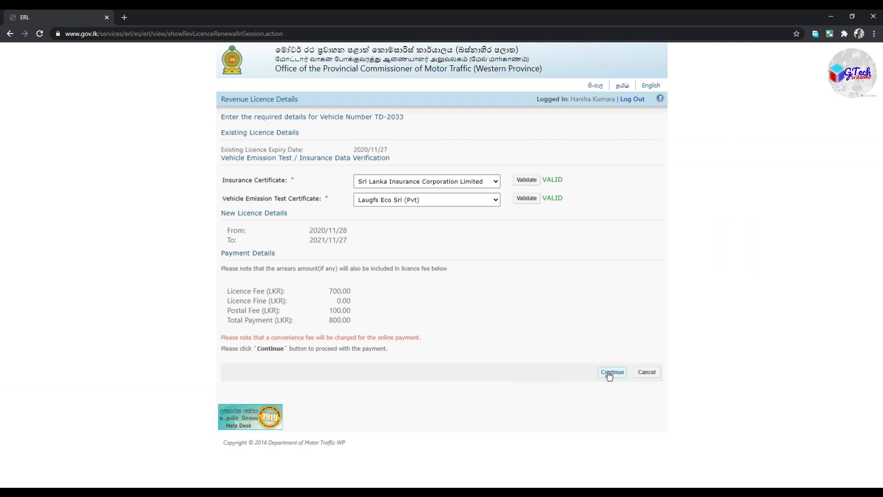
- Proceed to the secure payment site and accept the LGPS terms and conditions
left_click(610, 373)
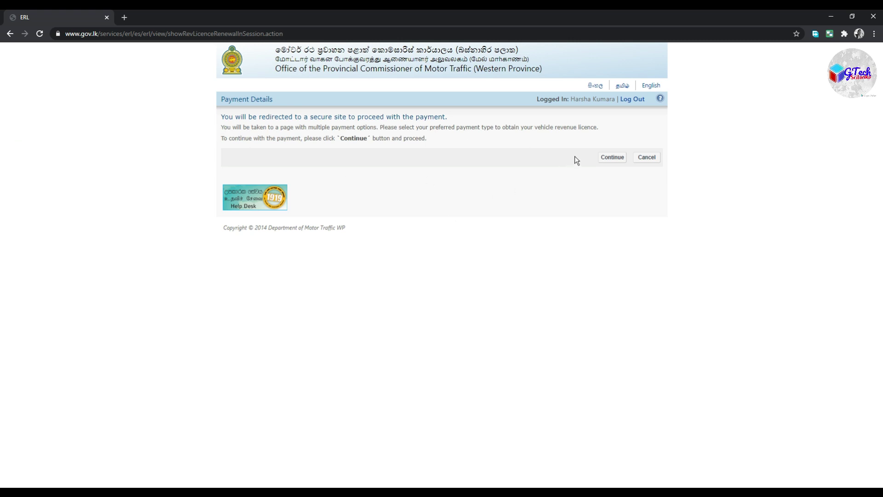
left_click(606, 158)
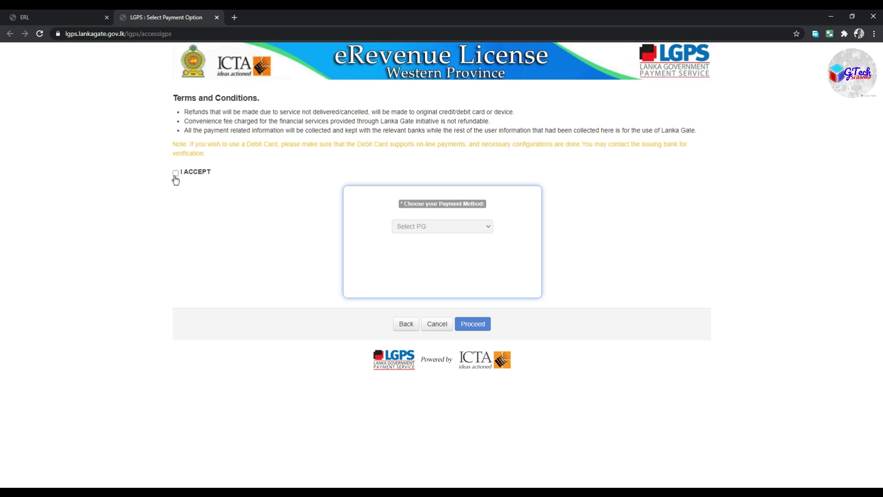
left_click(175, 174)
- Pay with Any Visa/Master Card (Sampath IPG/Paycorp), confirming the 816.00 LKR total
left_click(473, 227)
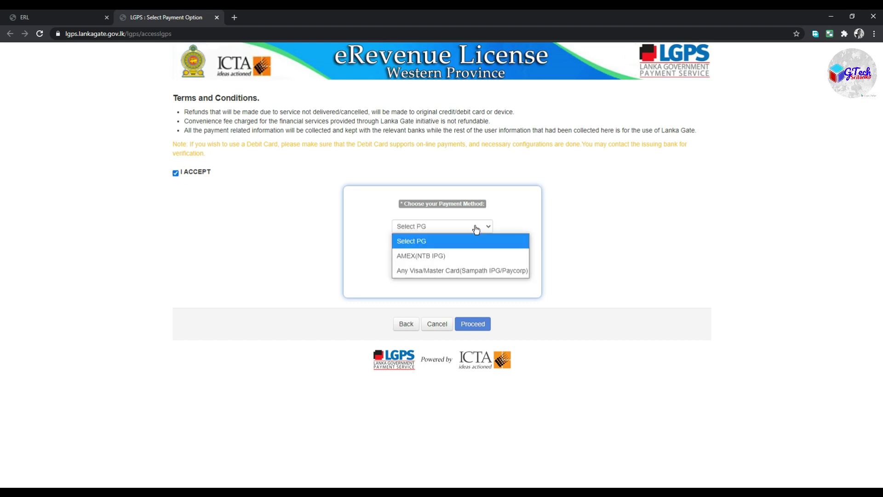
left_click(444, 270)
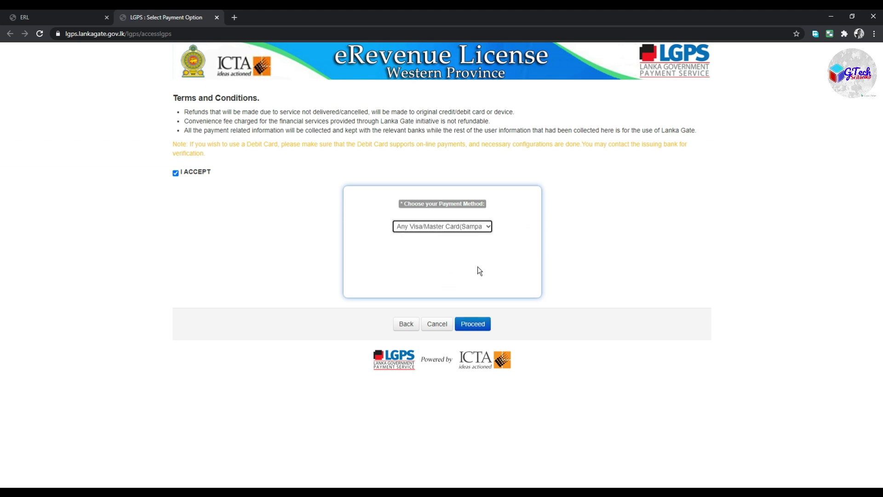
left_click(475, 324)
left_click(474, 324)
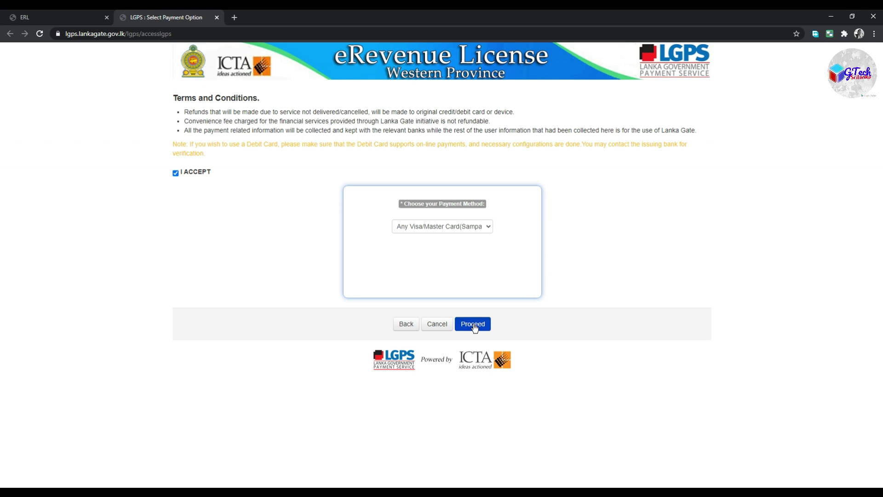
left_click(475, 326)
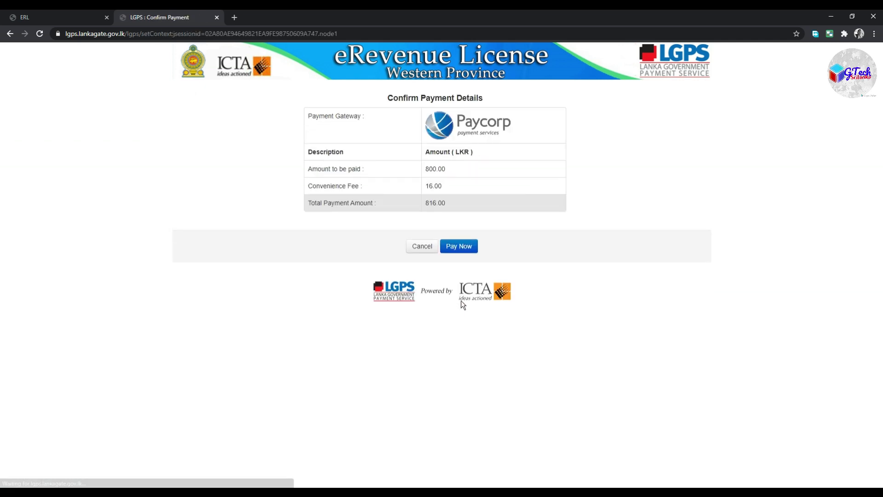
left_click(470, 247)
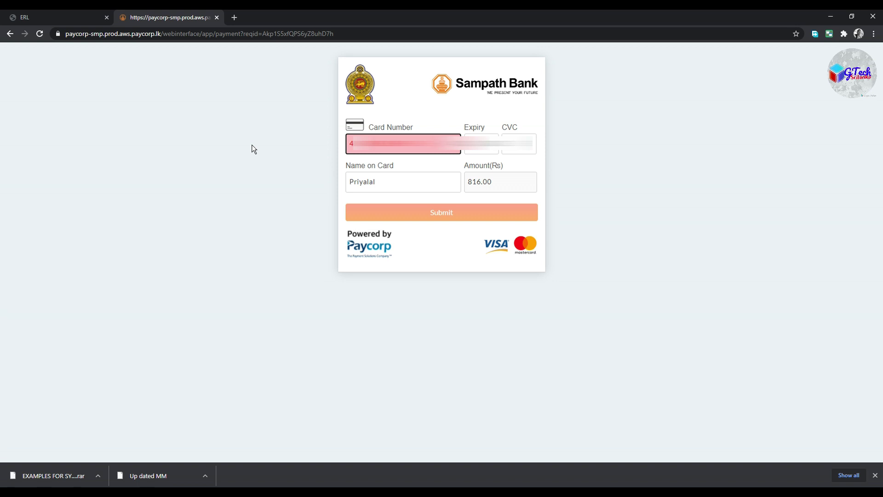
- Finish entering the card number so it is recognised as a Visa card
key("Tab")
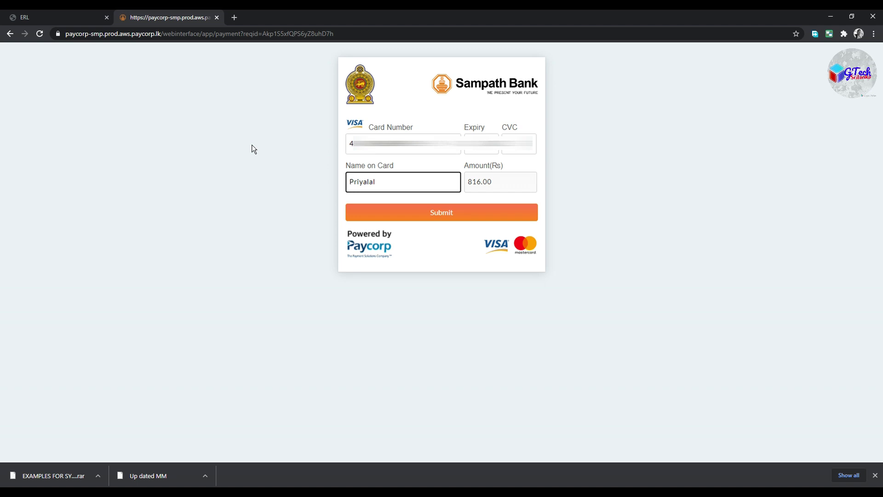
- Submit the card details, authorise with the one-time passcode, and open the temporary licence receipt
left_click(453, 213)
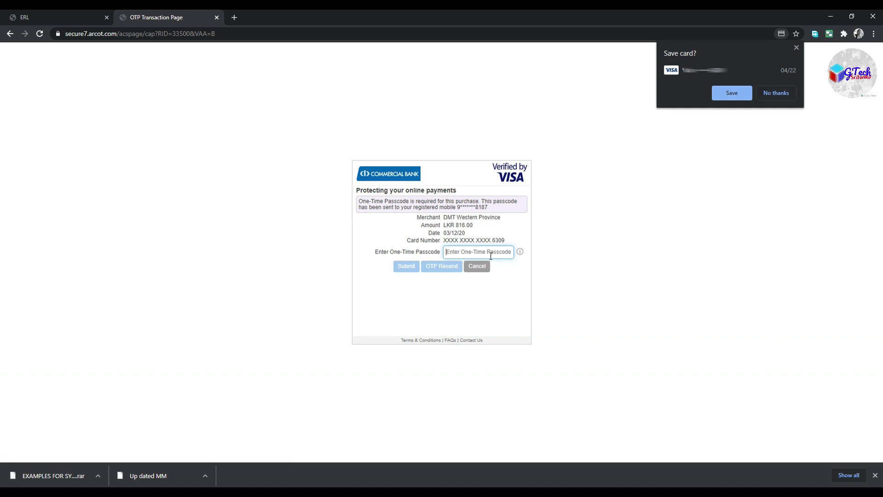
type("12345")
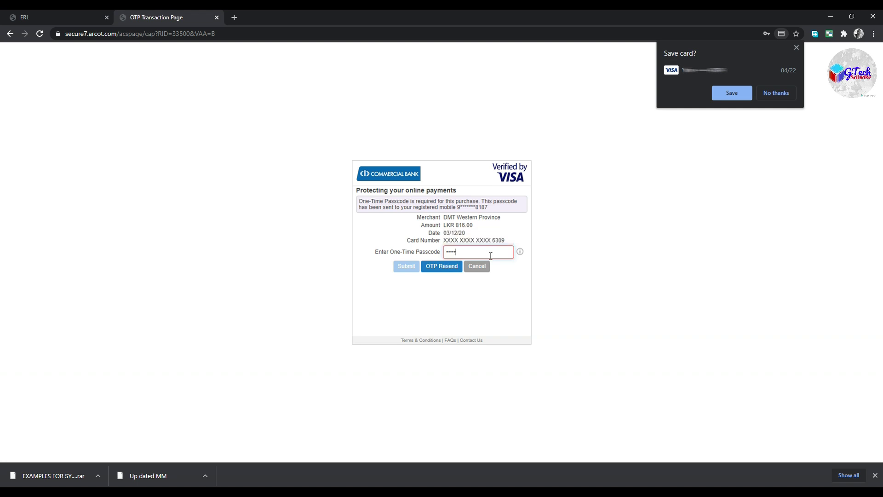
type("6")
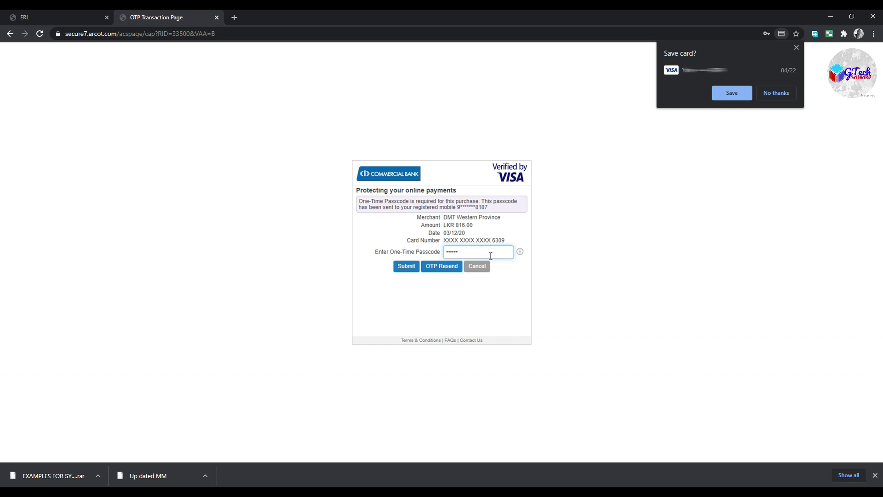
left_click(411, 271)
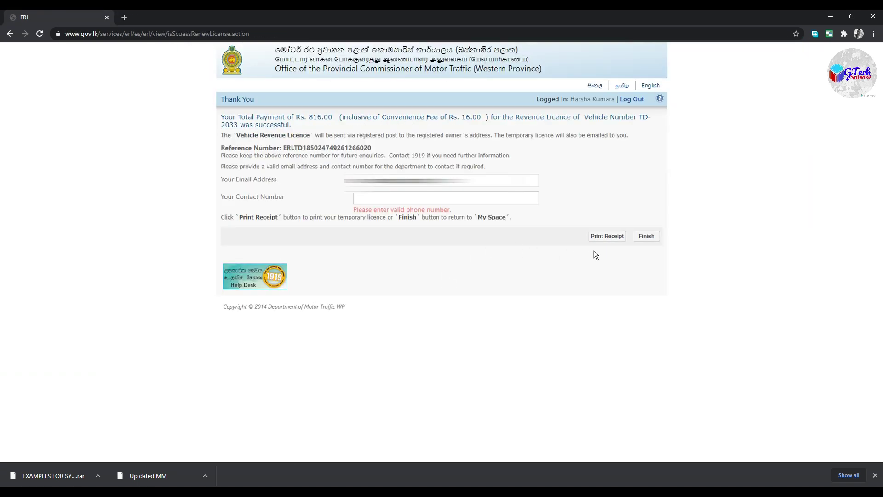
left_click(608, 237)
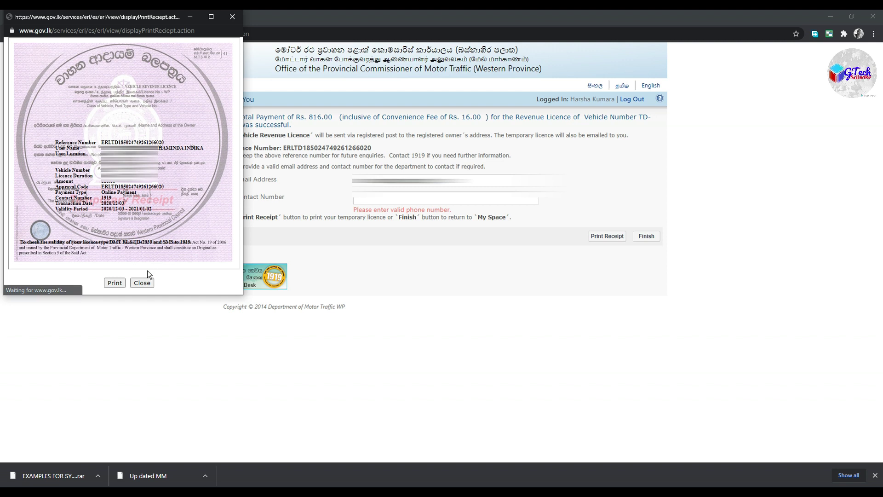
- Print the temporary revenue licence receipt, then finish the renewal to return to My Space
left_click(115, 282)
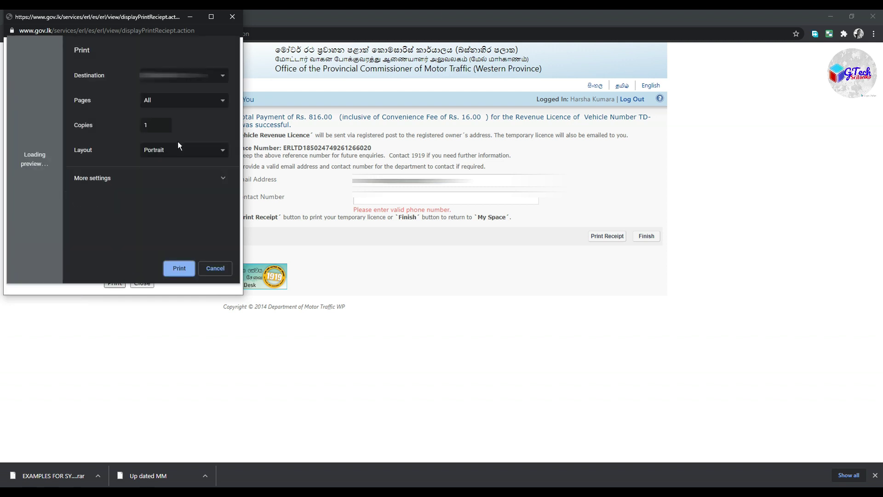
left_click(177, 268)
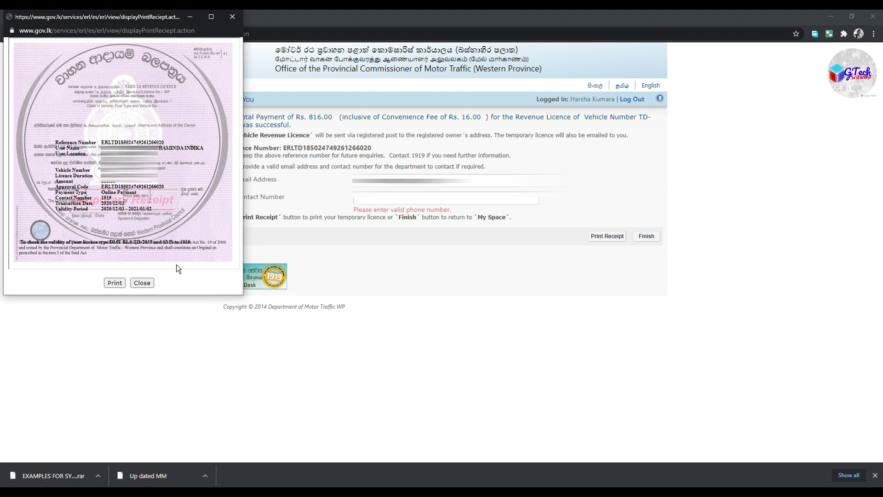
left_click(654, 238)
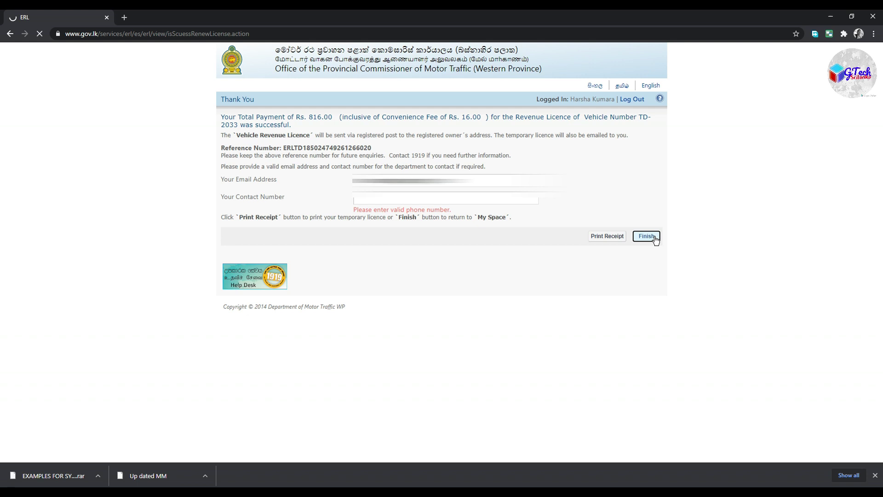